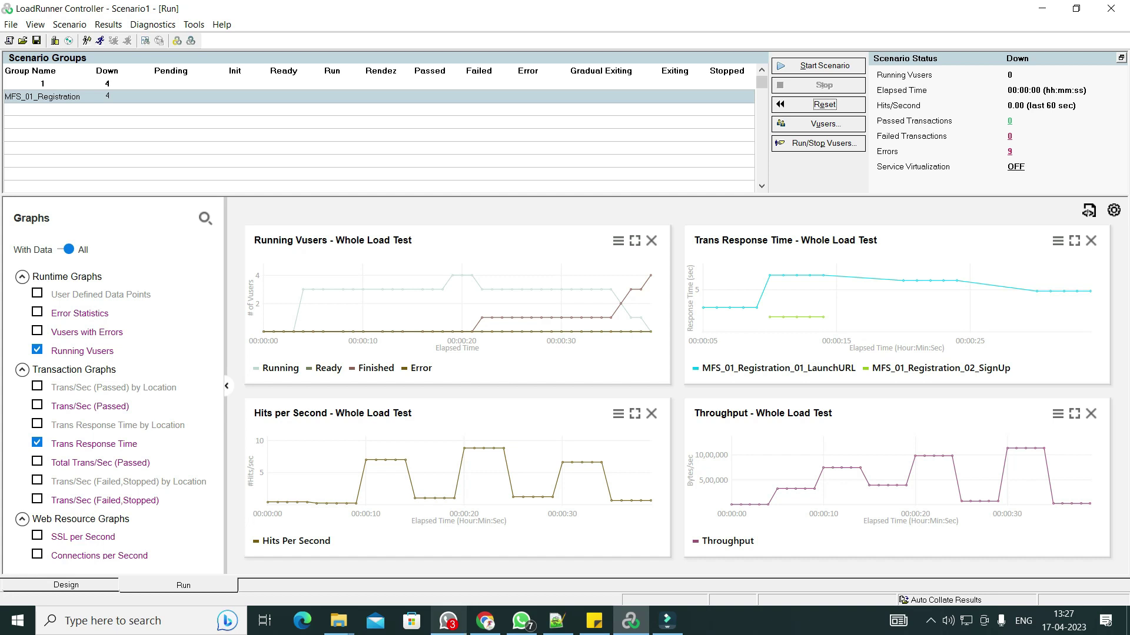
Schedule both Start Vusers and Stop Vusers at 1 Vuser every 00:01:00.
{"action": "left_click", "coordinate": [95, 585]}
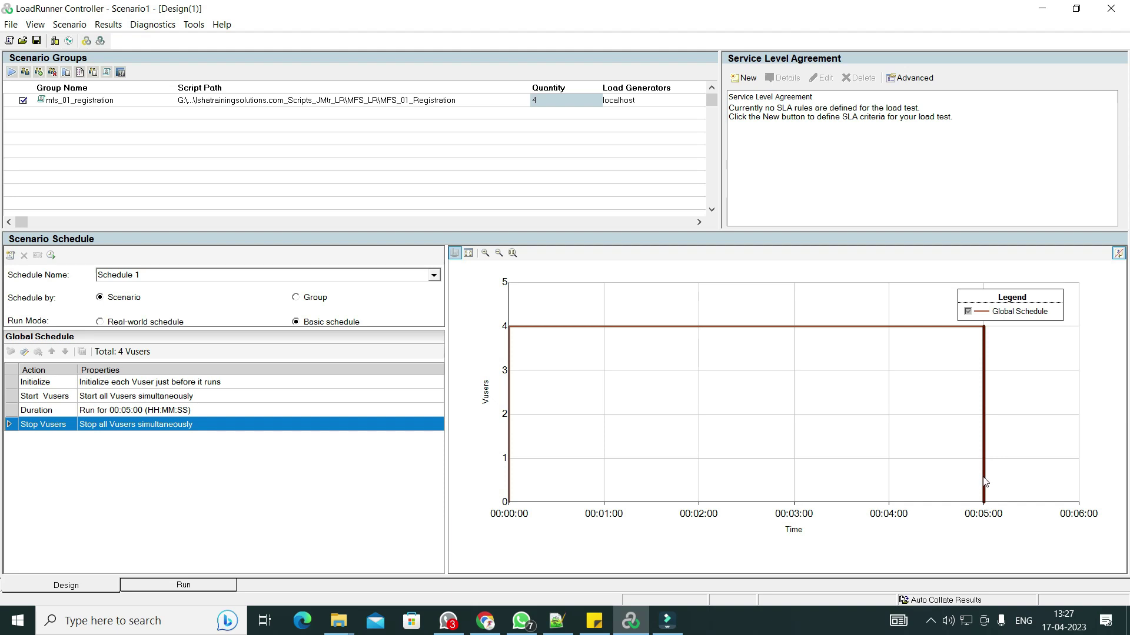
{"action": "double_click", "coordinate": [239, 397]}
{"action": "left_click", "coordinate": [419, 318]}
{"action": "left_click", "coordinate": [709, 371]}
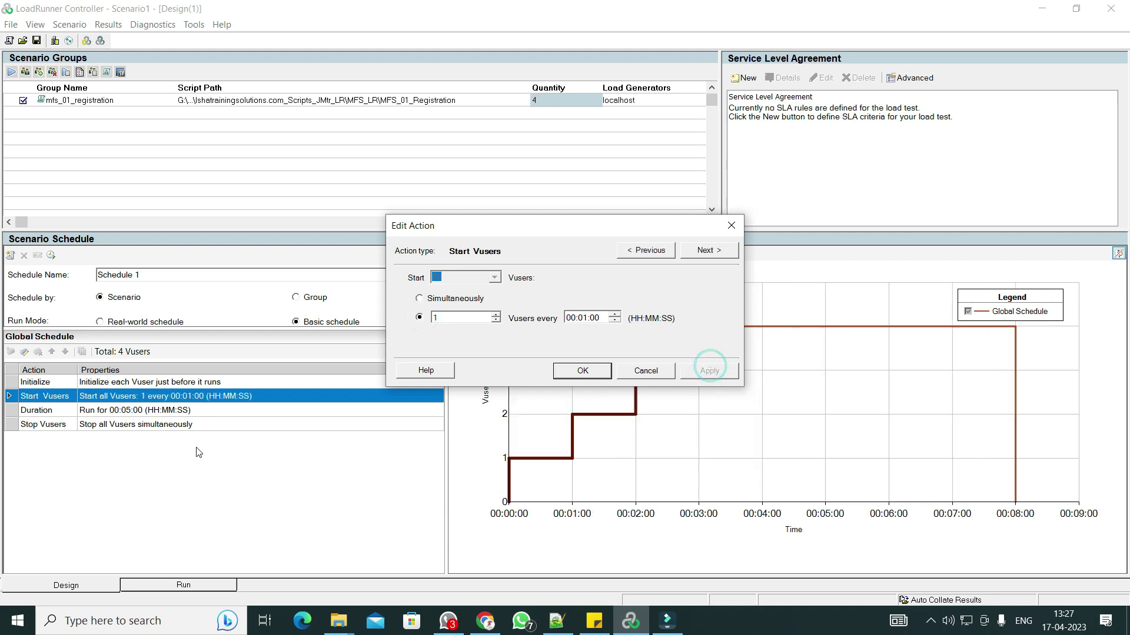
{"action": "left_click", "coordinate": [709, 250]}
{"action": "left_click", "coordinate": [420, 318]}
{"action": "left_click", "coordinate": [708, 370]}
{"action": "left_click", "coordinate": [583, 371]}
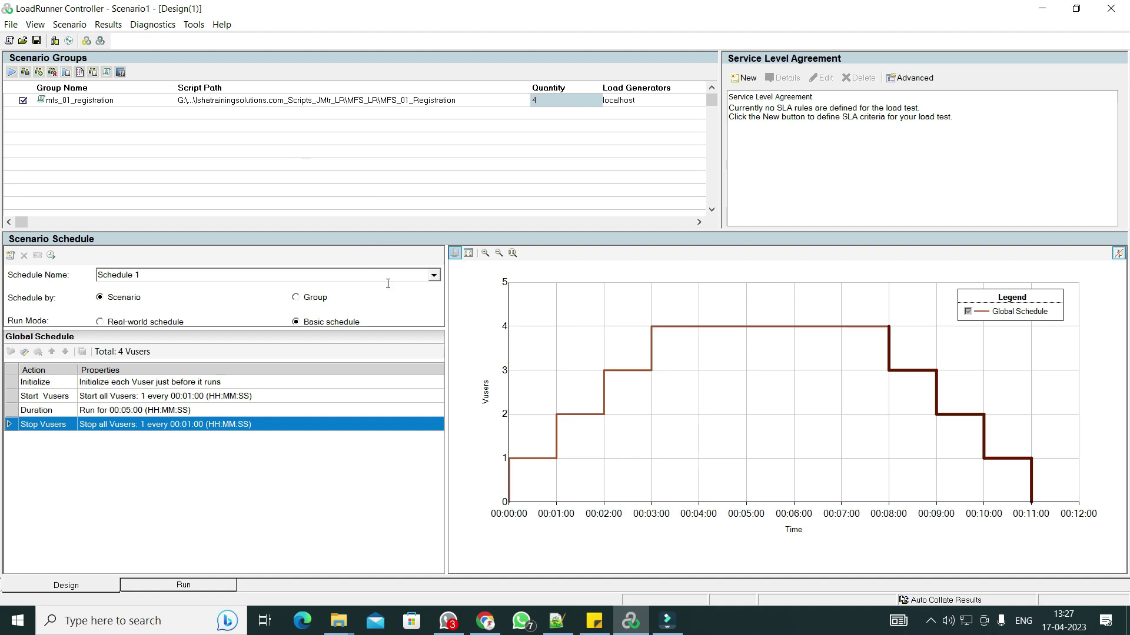
Start the scenario, agreeing to overwrite the existing results directory.
{"action": "left_click", "coordinate": [11, 71]}
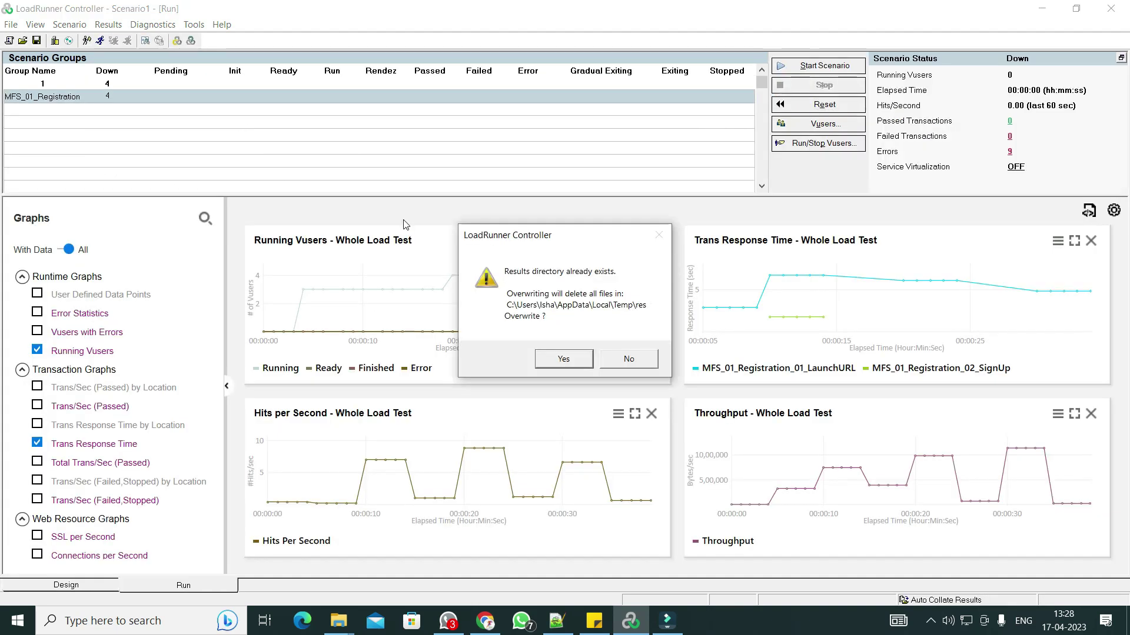
{"action": "left_click", "coordinate": [563, 359]}
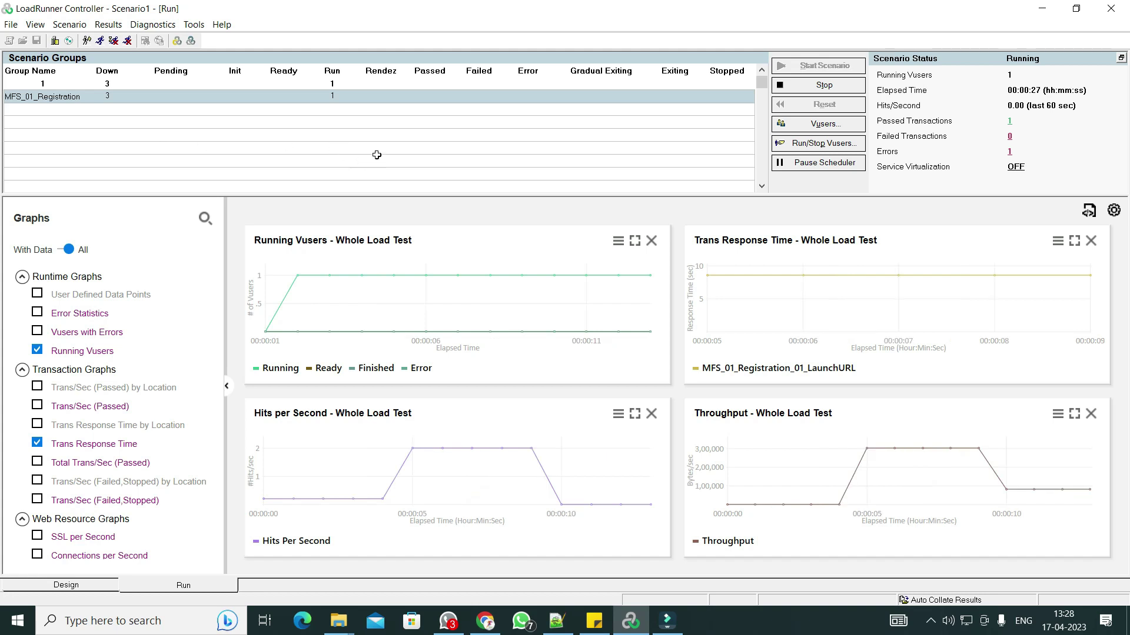
Bring up the Vusers window listing the individual virtual users.
{"action": "left_click", "coordinate": [818, 124]}
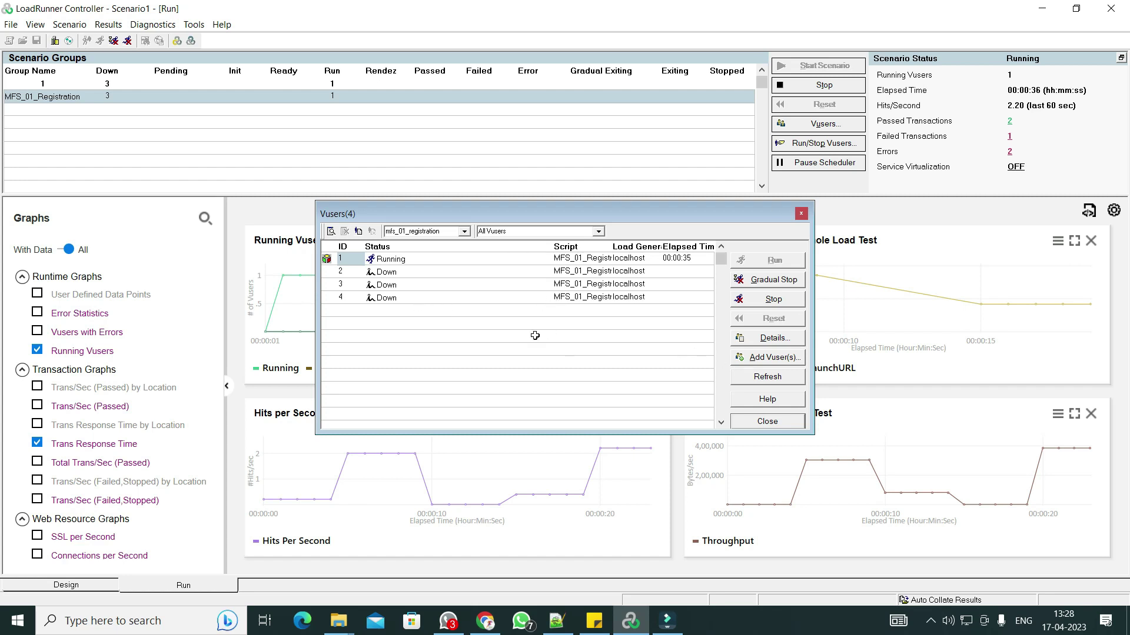
Open Add Vusers and keep mfs_01_registration as the group.
{"action": "left_click", "coordinate": [772, 357]}
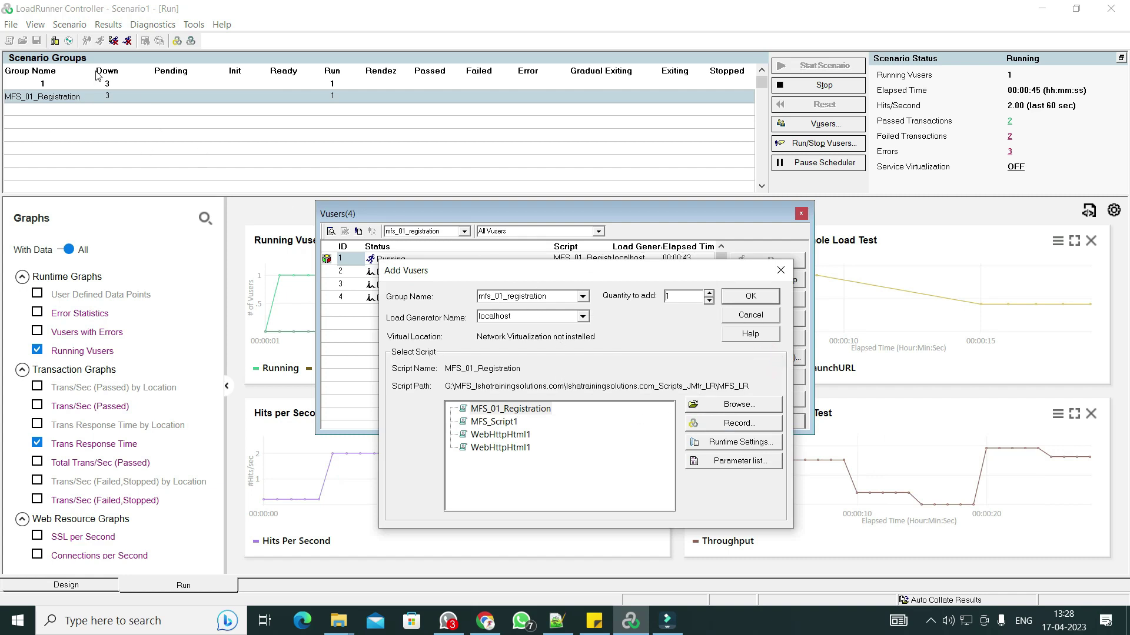
{"action": "left_click", "coordinate": [582, 295]}
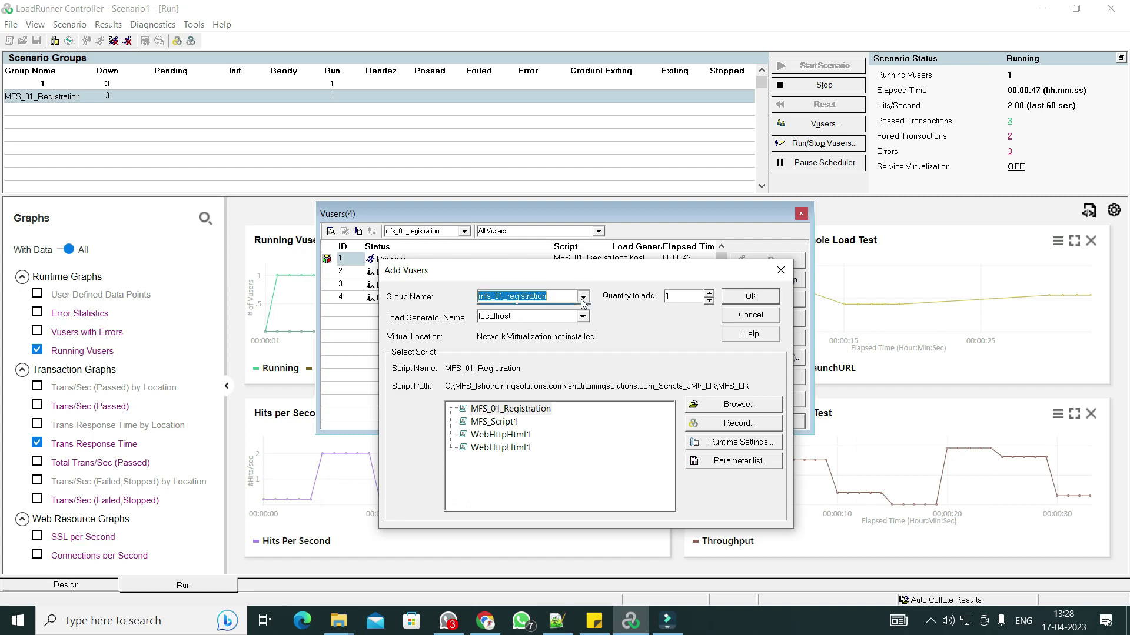
{"action": "left_click", "coordinate": [529, 311]}
{"action": "left_click", "coordinate": [582, 299]}
{"action": "left_click", "coordinate": [530, 312]}
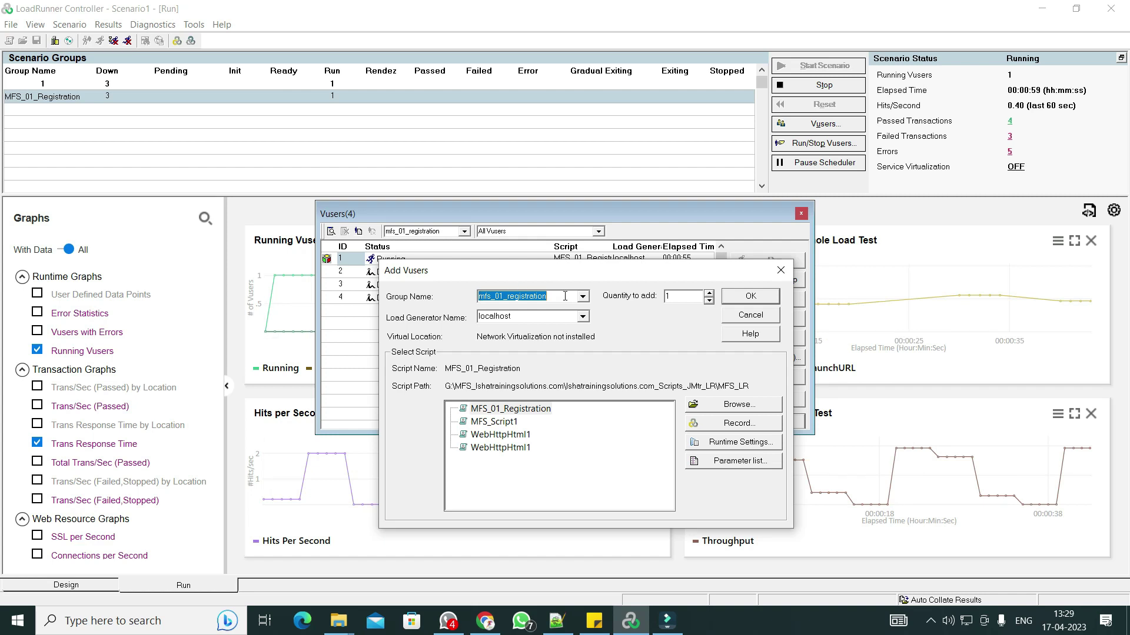
Add a quantity of 1 Vuser on load generator localhost.
{"action": "left_click", "coordinate": [677, 298]}
{"action": "type", "text": "2"}
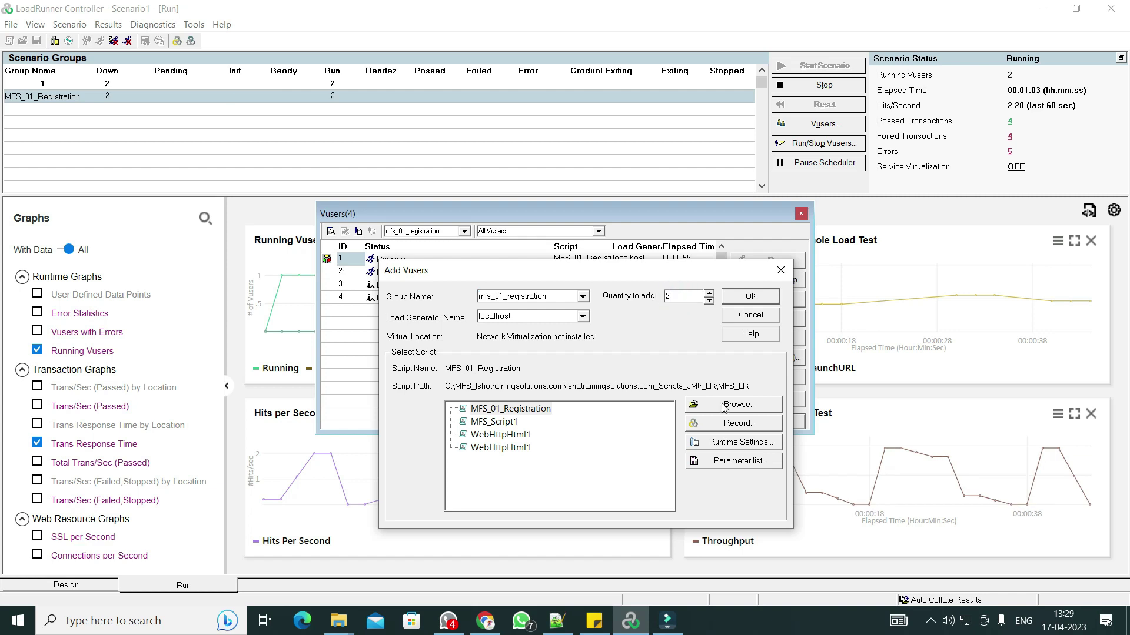
{"action": "type", "text": "3"}
{"action": "double_click", "coordinate": [671, 296]}
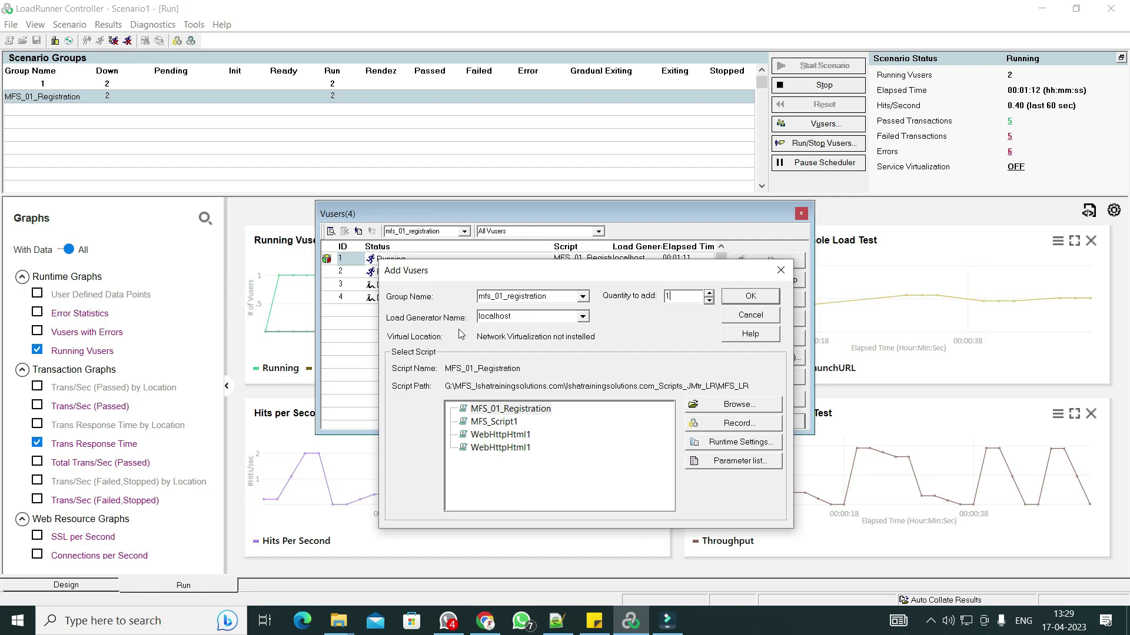
{"action": "double_click", "coordinate": [556, 316]}
{"action": "left_click", "coordinate": [582, 317]}
{"action": "left_click", "coordinate": [665, 362]}
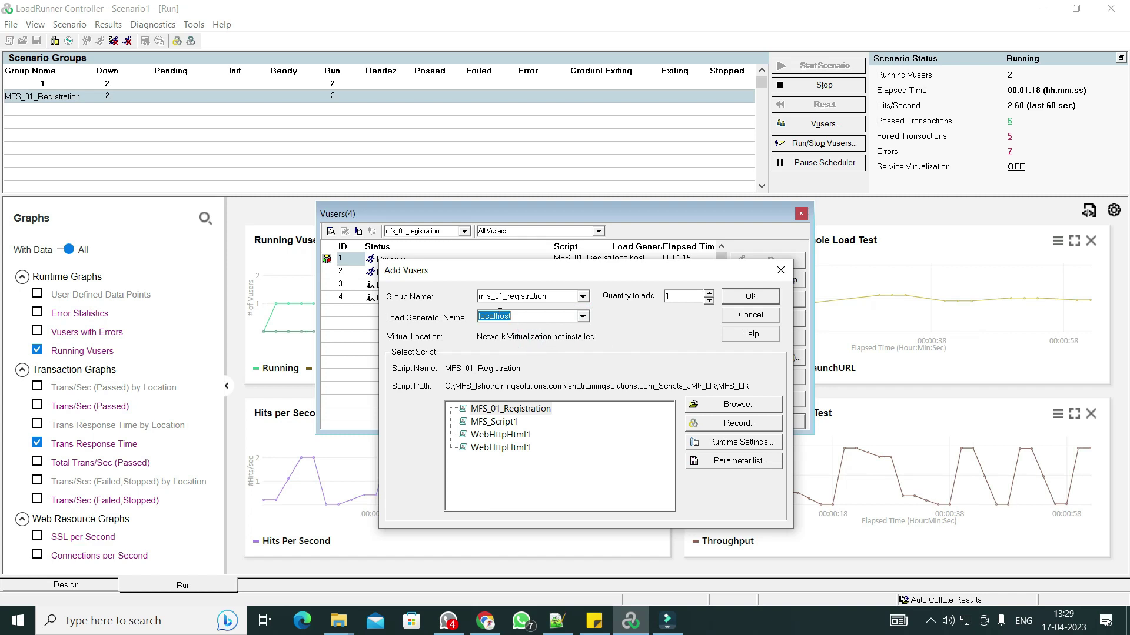
{"action": "left_click", "coordinate": [582, 317]}
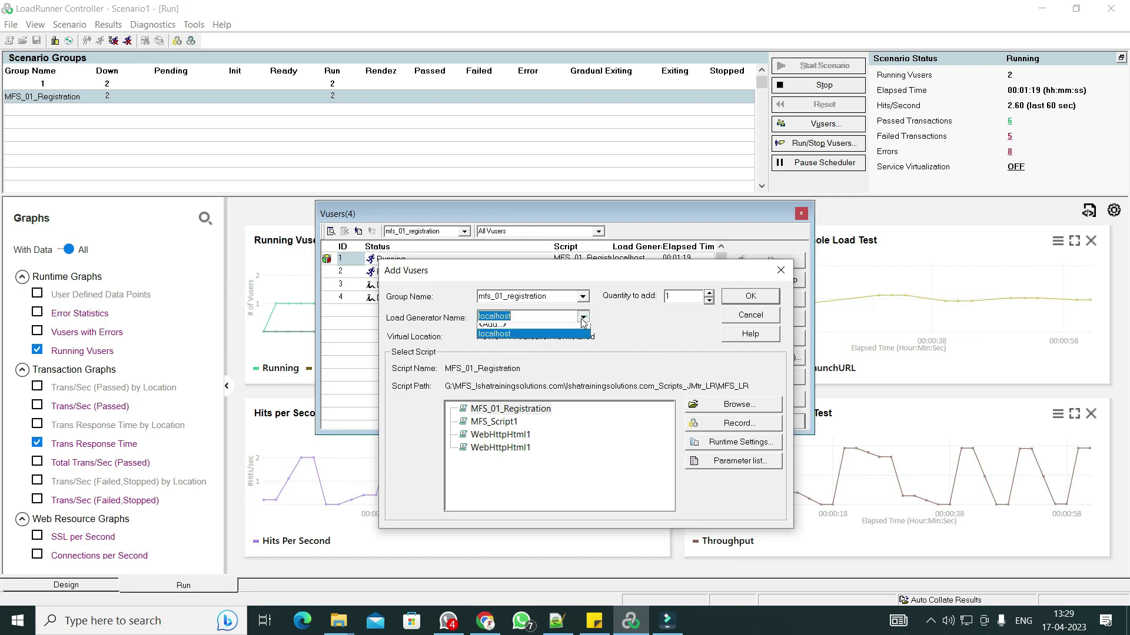
{"action": "left_click", "coordinate": [540, 335]}
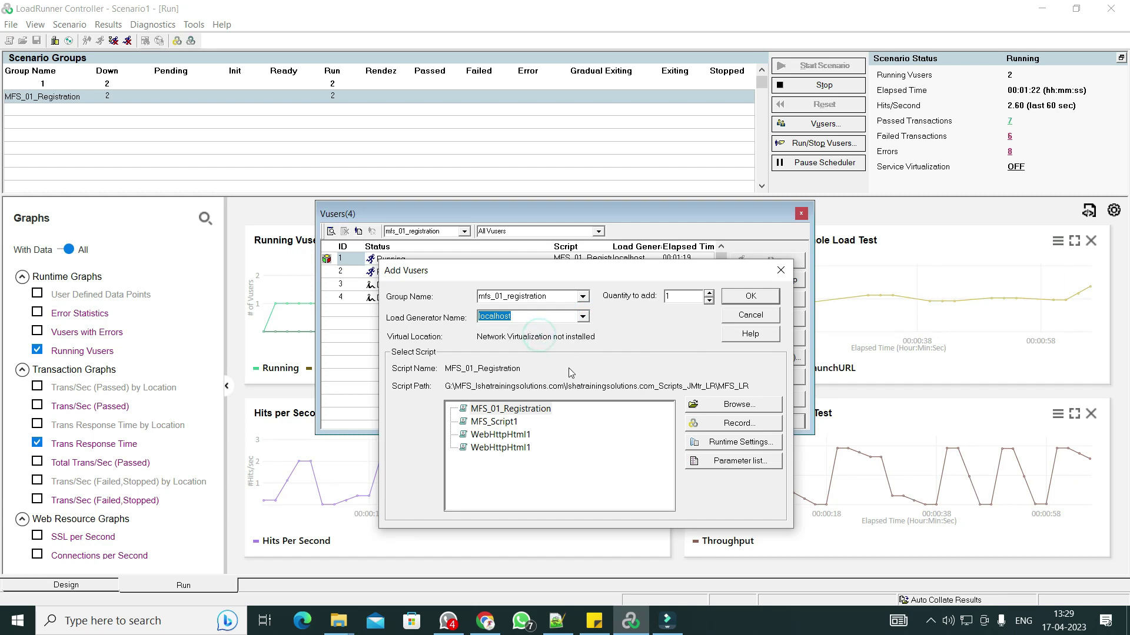
{"action": "left_click", "coordinate": [751, 295]}
Run the Down Vusers 5, 3 and 4, then select all five Vusers.
{"action": "left_click", "coordinate": [358, 311]}
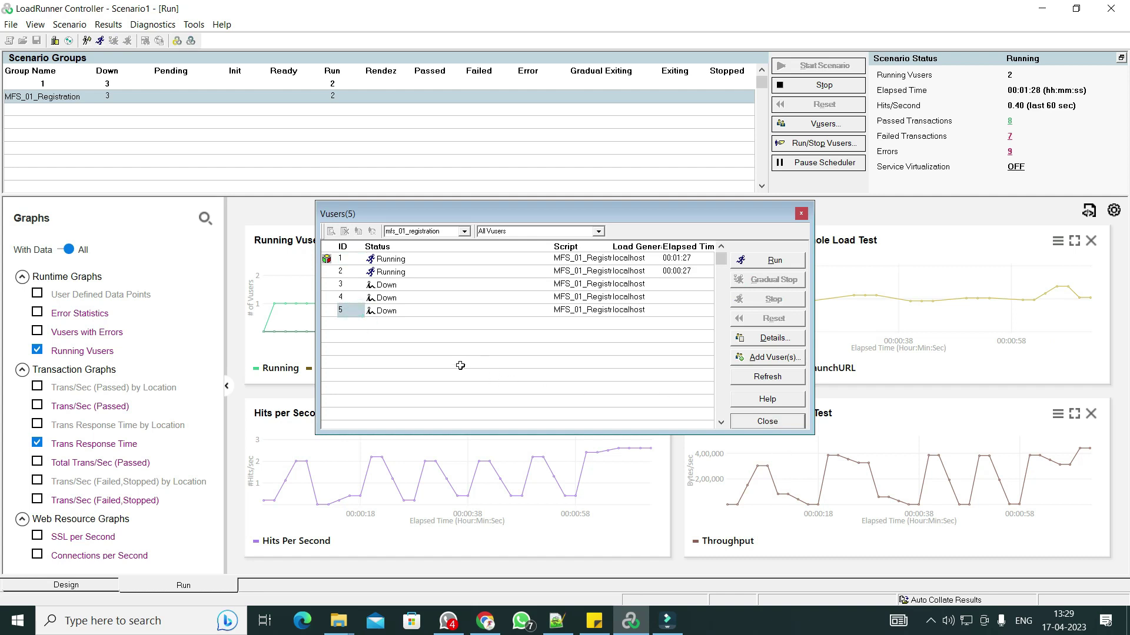
{"action": "left_click", "coordinate": [414, 313]}
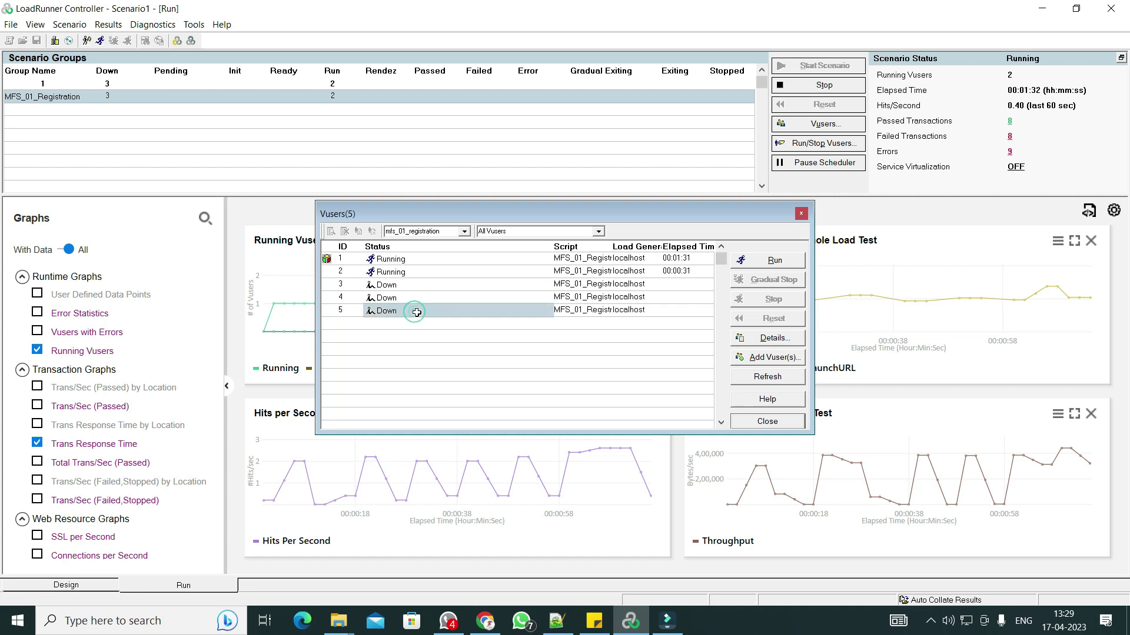
{"action": "left_click", "coordinate": [759, 261]}
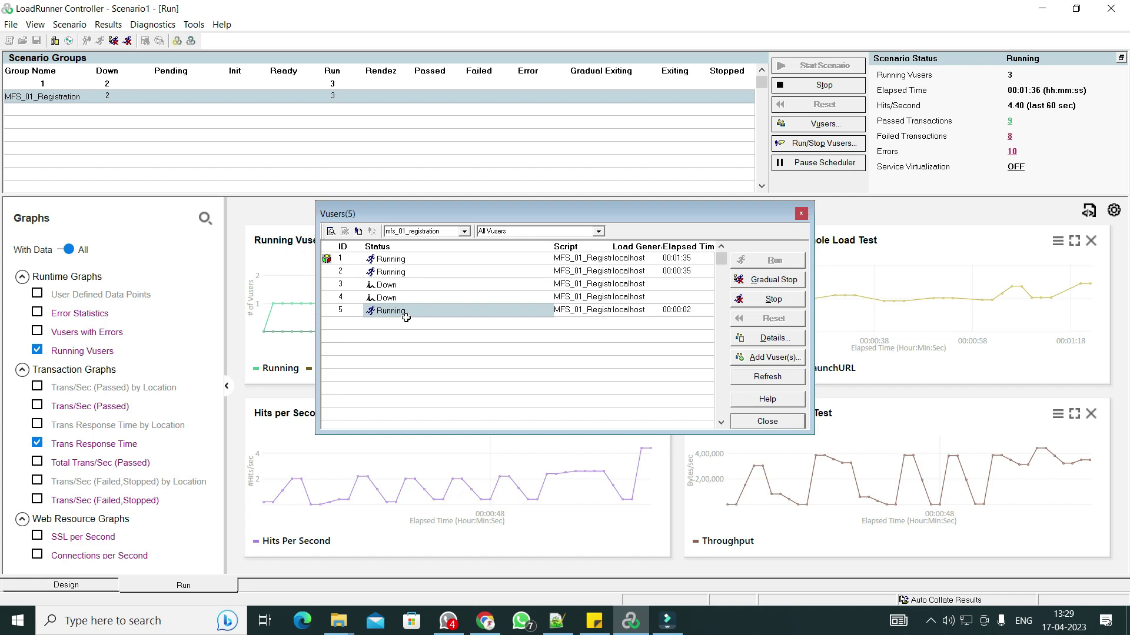
{"action": "left_click", "coordinate": [385, 285]}
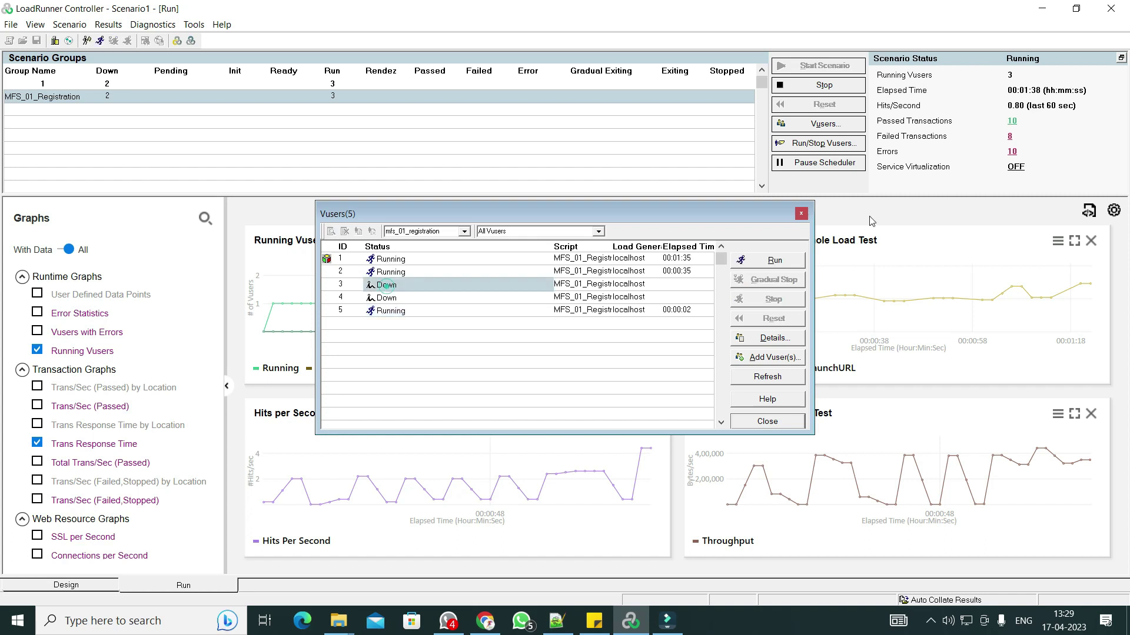
{"action": "left_click", "coordinate": [774, 261]}
{"action": "left_click", "coordinate": [472, 310]}
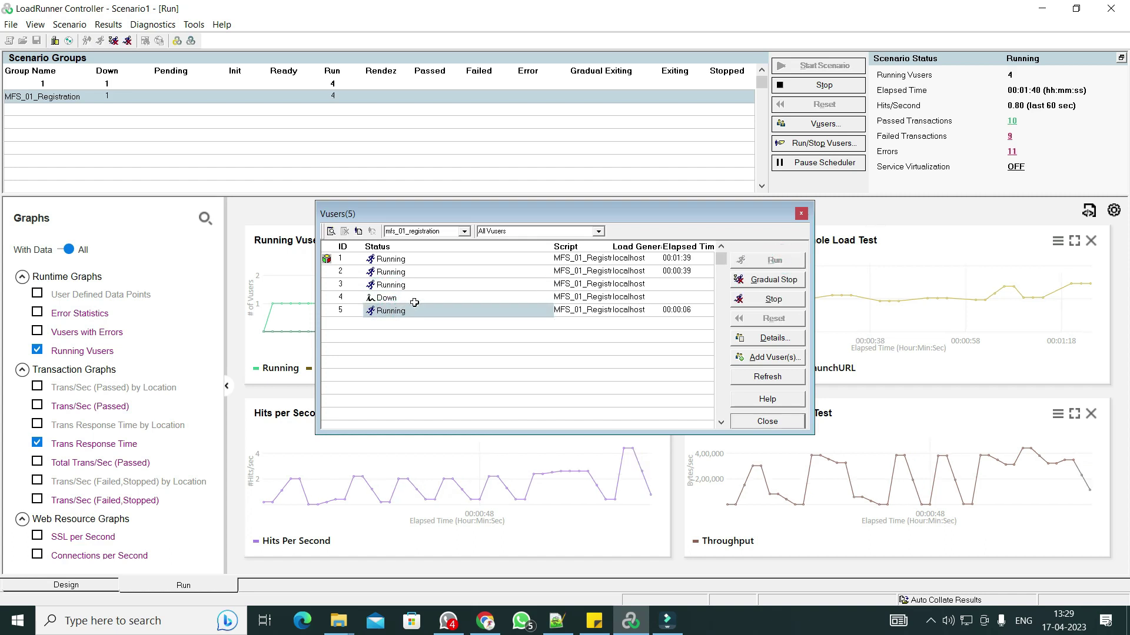
{"action": "left_click", "coordinate": [410, 301]}
{"action": "left_click", "coordinate": [438, 301]}
{"action": "left_click", "coordinate": [774, 260]}
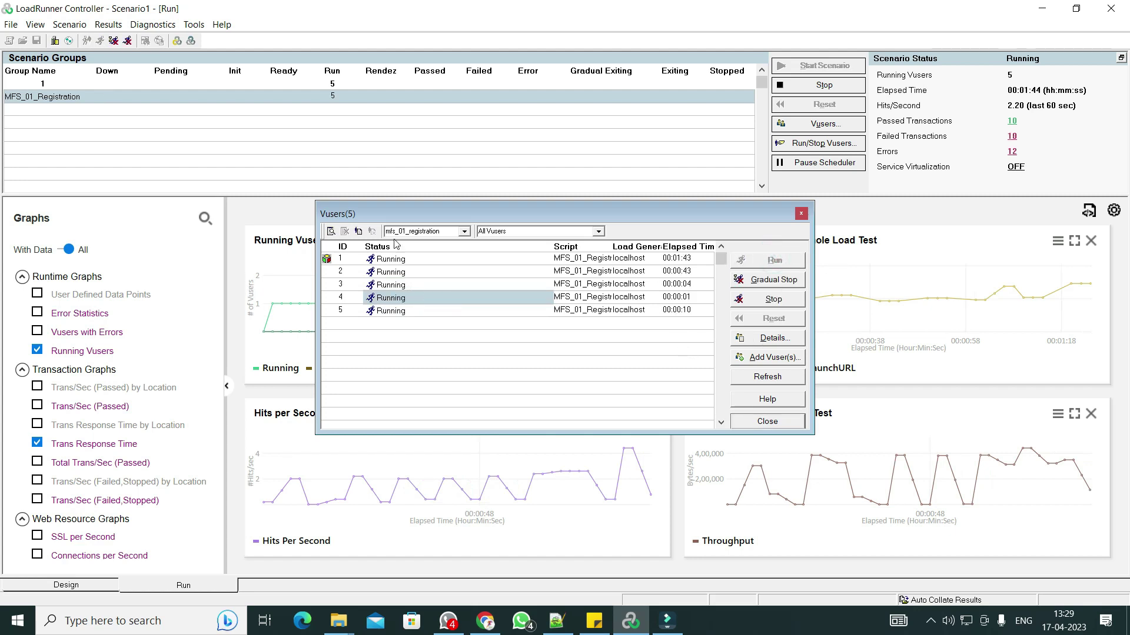
{"action": "left_click_drag", "start_coordinate": [389, 258], "coordinate": [402, 318]}
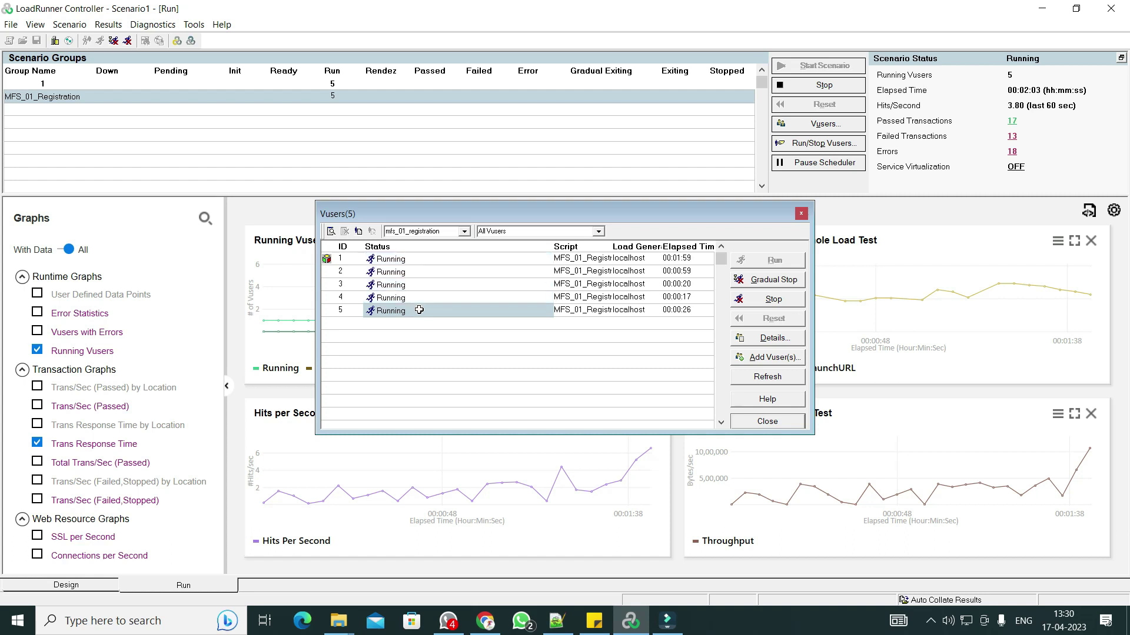
Stop Vuser 5 on its own, then restart it.
{"action": "left_click", "coordinate": [419, 309]}
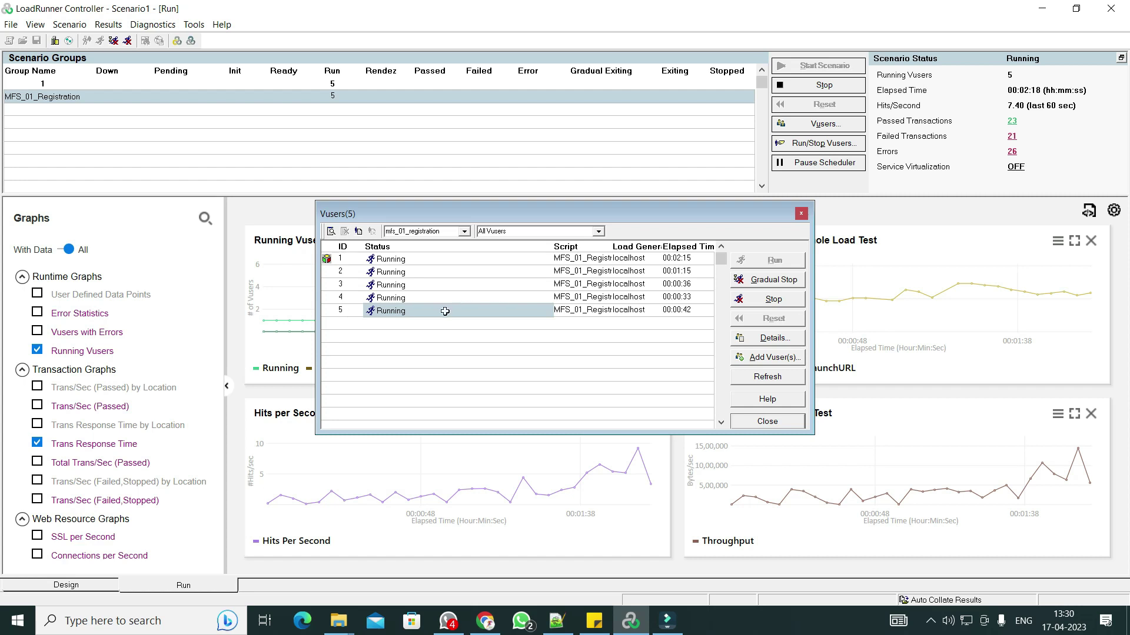
{"action": "left_click", "coordinate": [774, 299]}
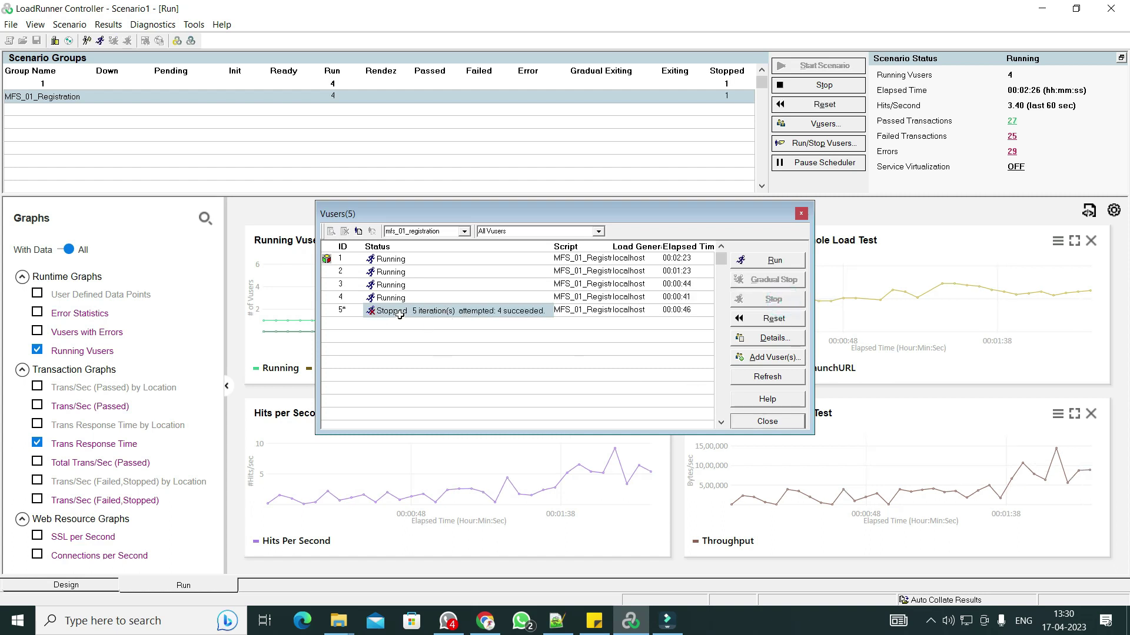
{"action": "left_click", "coordinate": [783, 262]}
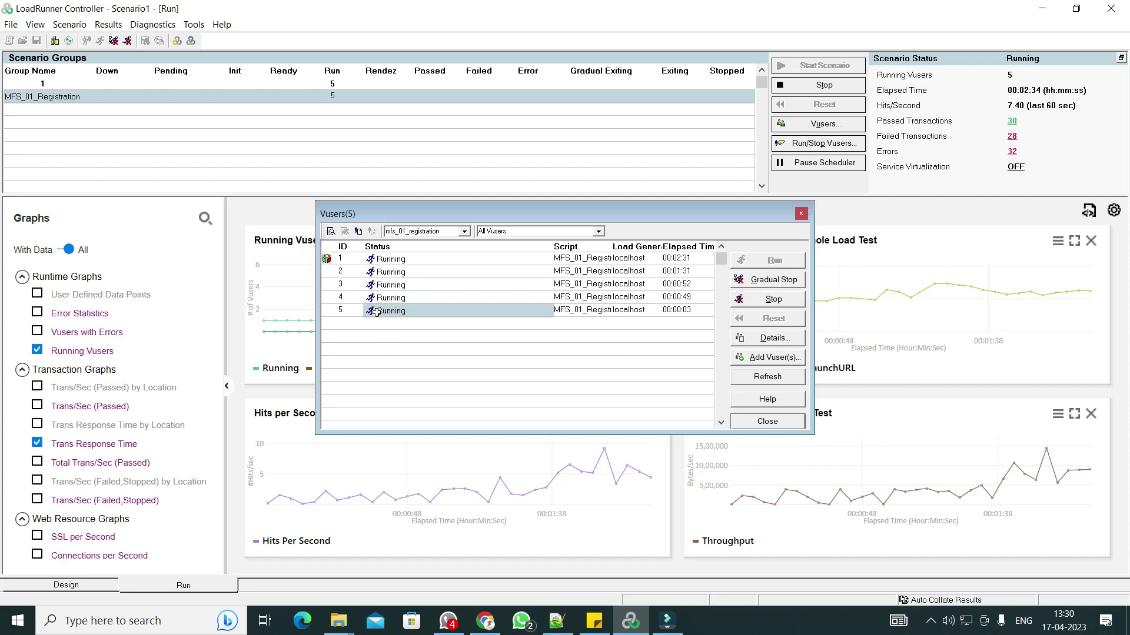
Add 2 Vusers to mfs_01_registration and close the Vusers list.
{"action": "left_click", "coordinate": [773, 358]}
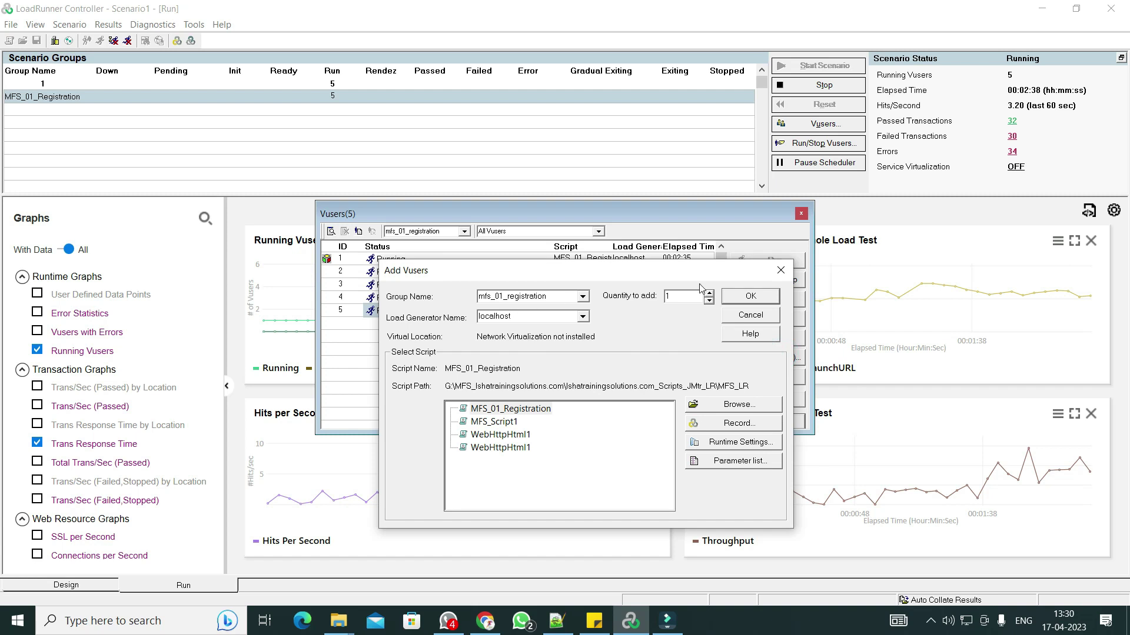
{"action": "type", "text": "2"}
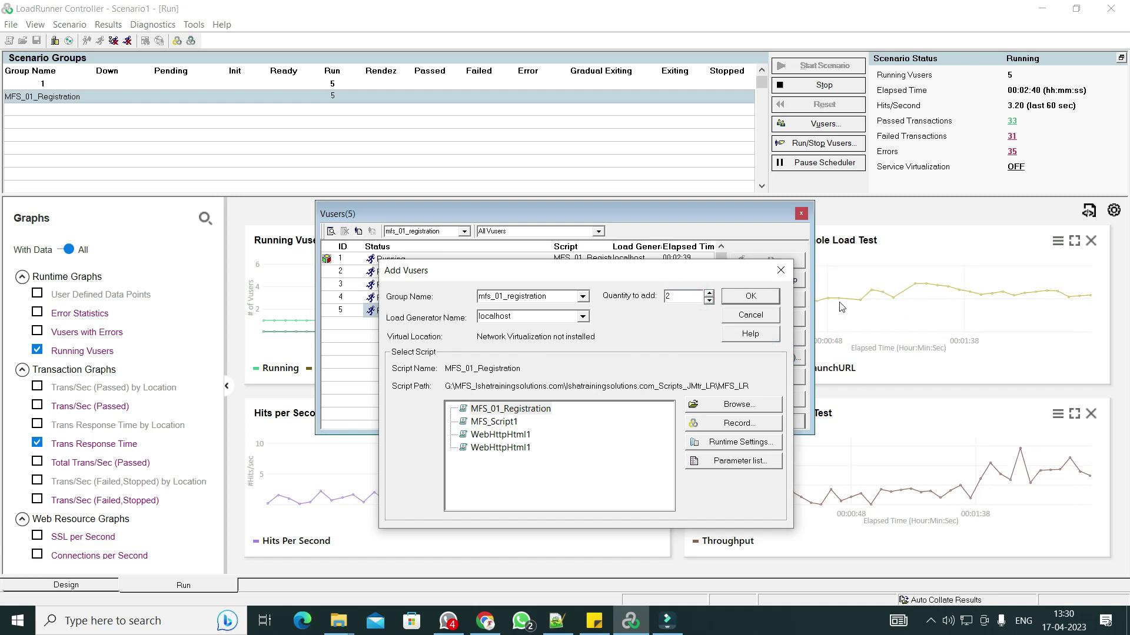
{"action": "left_click", "coordinate": [750, 296]}
{"action": "left_click", "coordinate": [774, 419]}
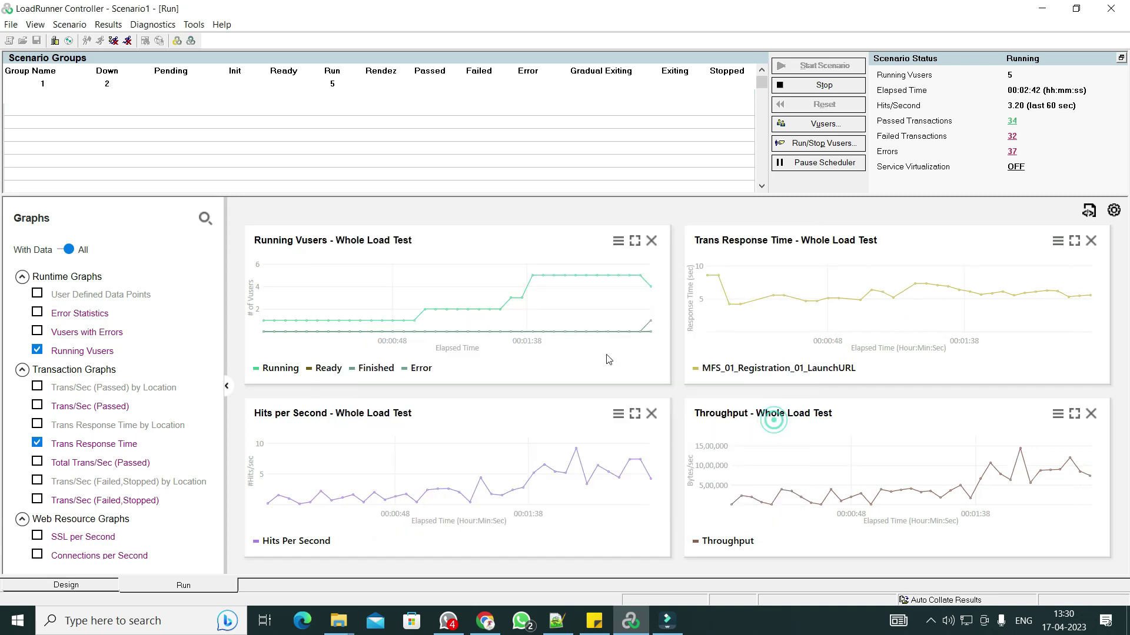
Reopen the Vusers list and run the new Vusers 6 and 7.
{"action": "left_click", "coordinate": [824, 124]}
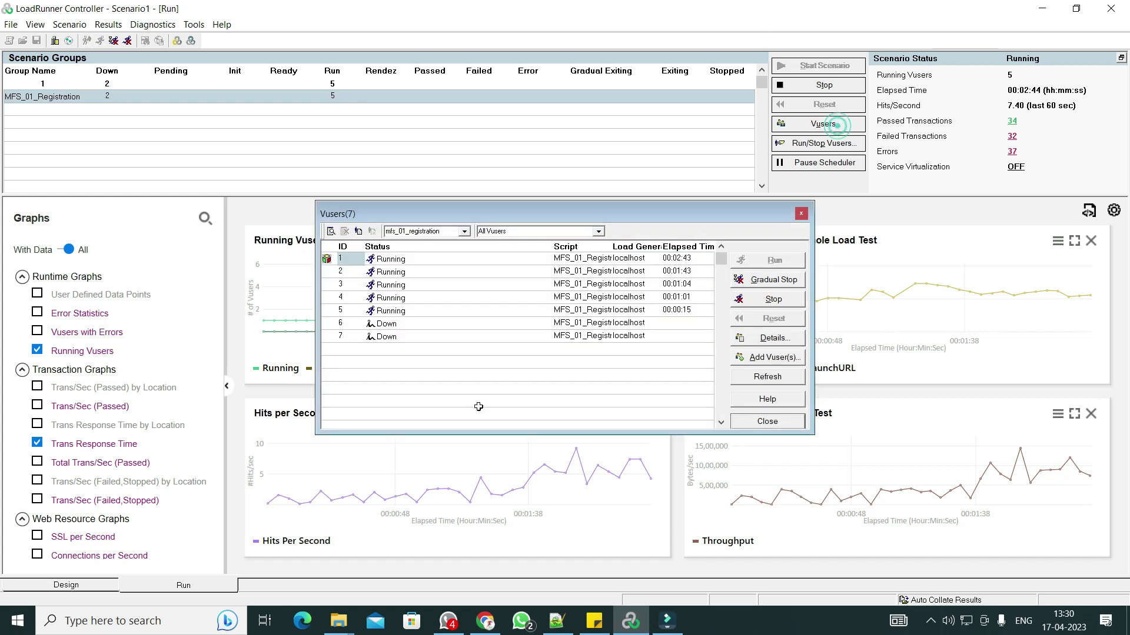
{"action": "left_click_drag", "start_coordinate": [388, 311], "coordinate": [415, 337]}
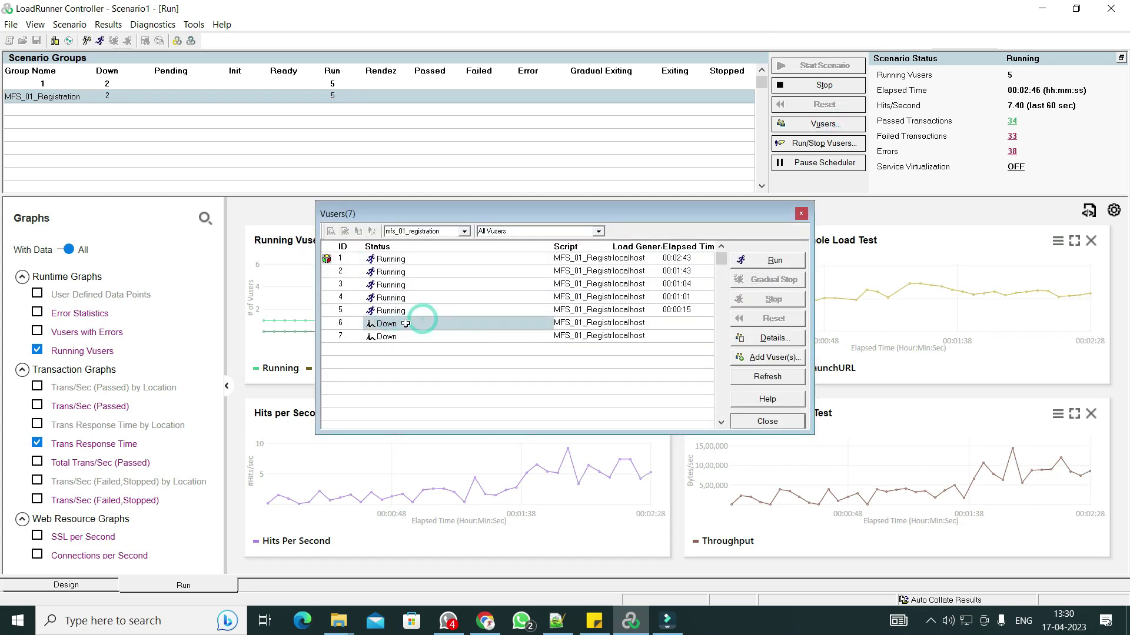
{"action": "left_click", "coordinate": [774, 260]}
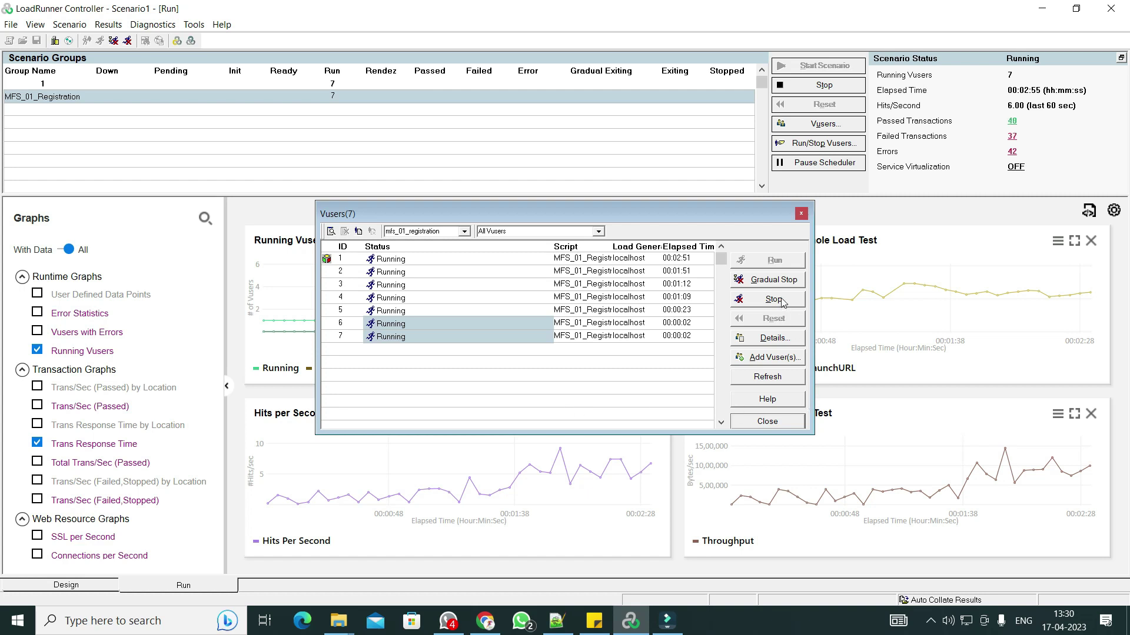
Close the Vusers list and stop the scenario, confirming the stop.
{"action": "left_click", "coordinate": [801, 213]}
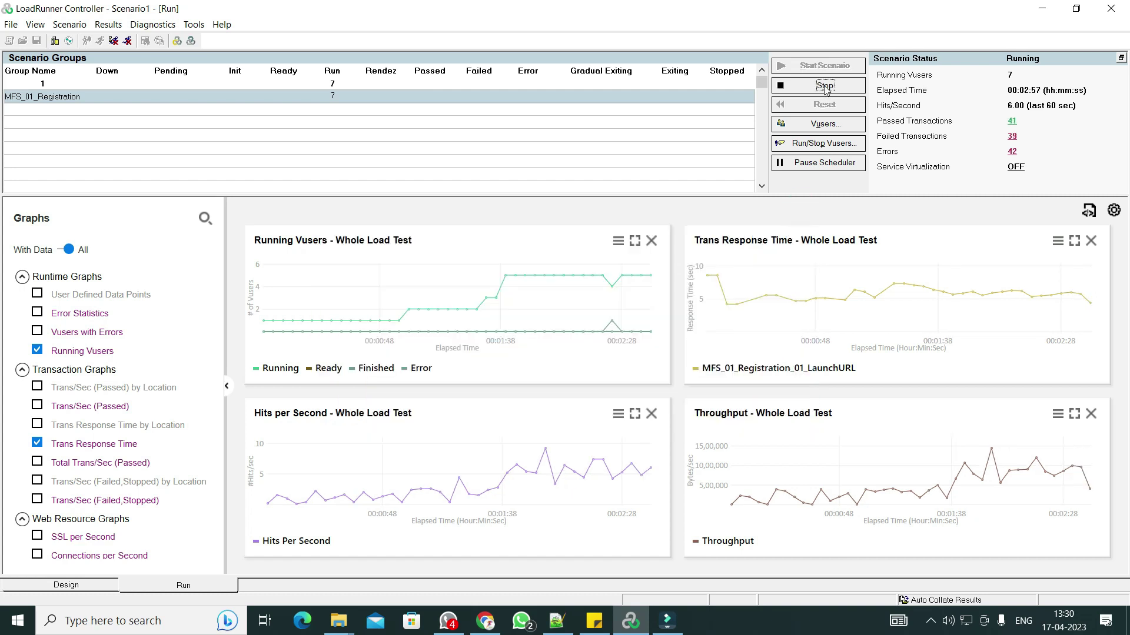
{"action": "left_click", "coordinate": [826, 86]}
{"action": "left_click", "coordinate": [539, 341]}
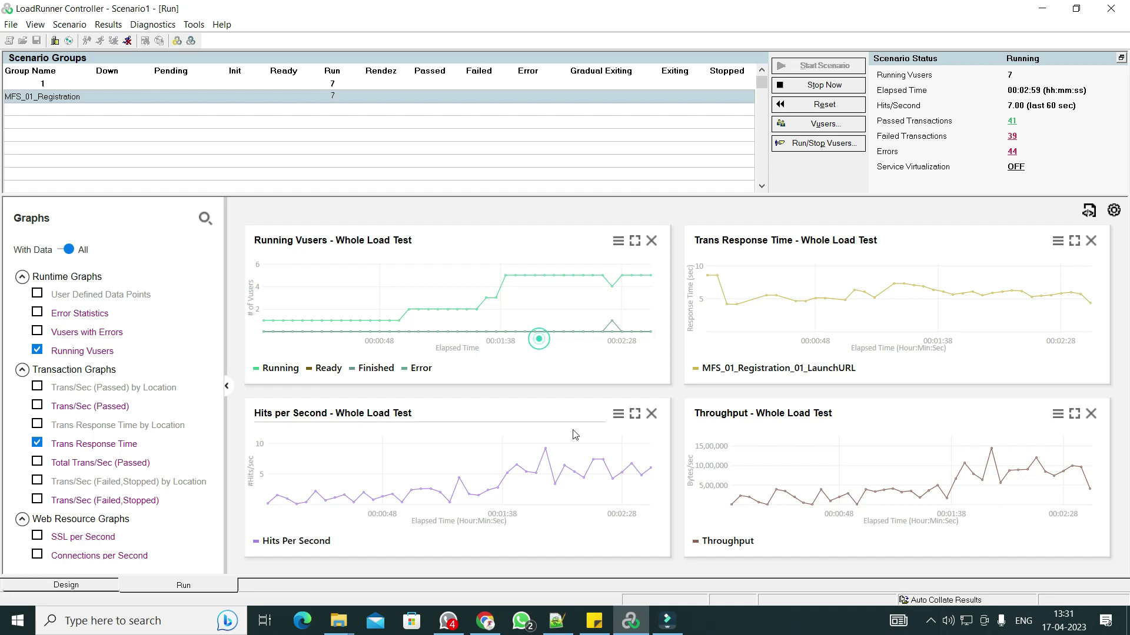